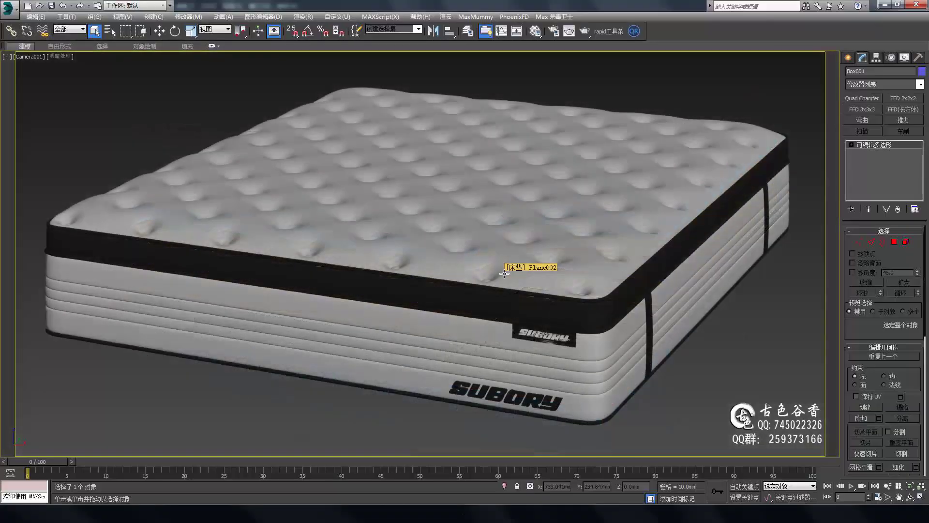
Turn on Edged Faces so the mattress top's wireframe shows over its shaded surfaces.
key("F4")
key("F10")
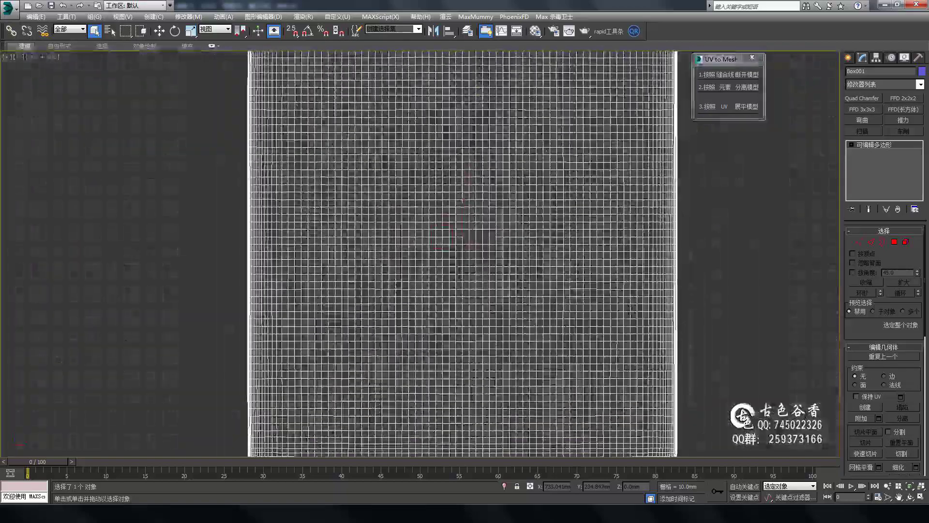
Confirm the world-units rescale, then inspect the top slab's rounded corner and side edges close up.
left_click(439, 277)
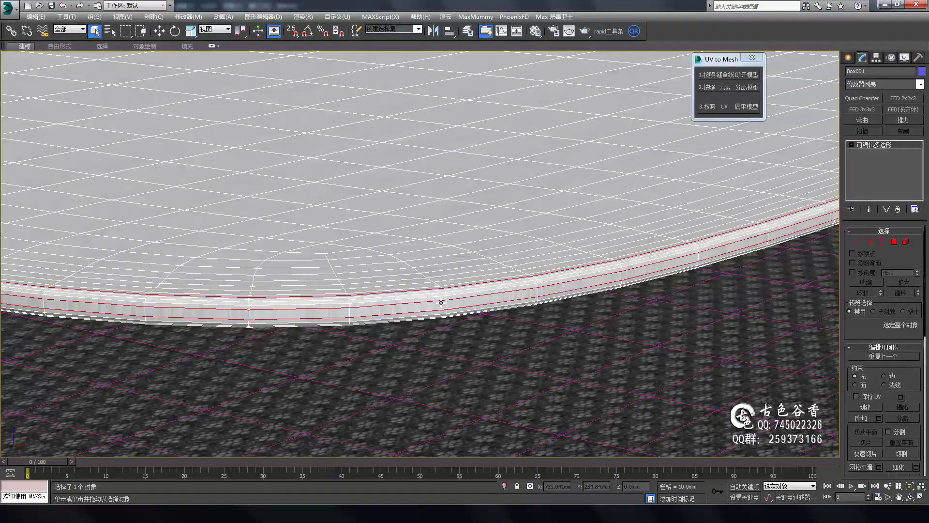
scroll(441, 302, "up", 5)
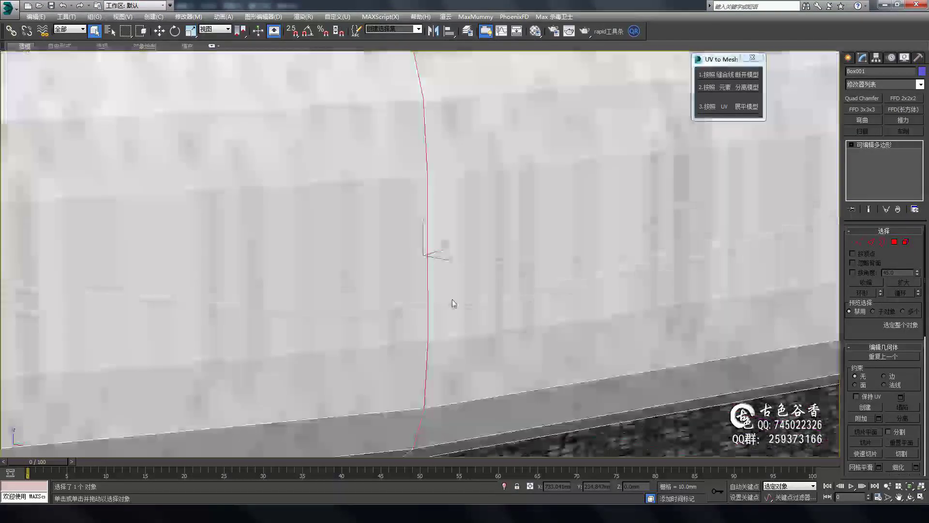
scroll(481, 307, "up", 2)
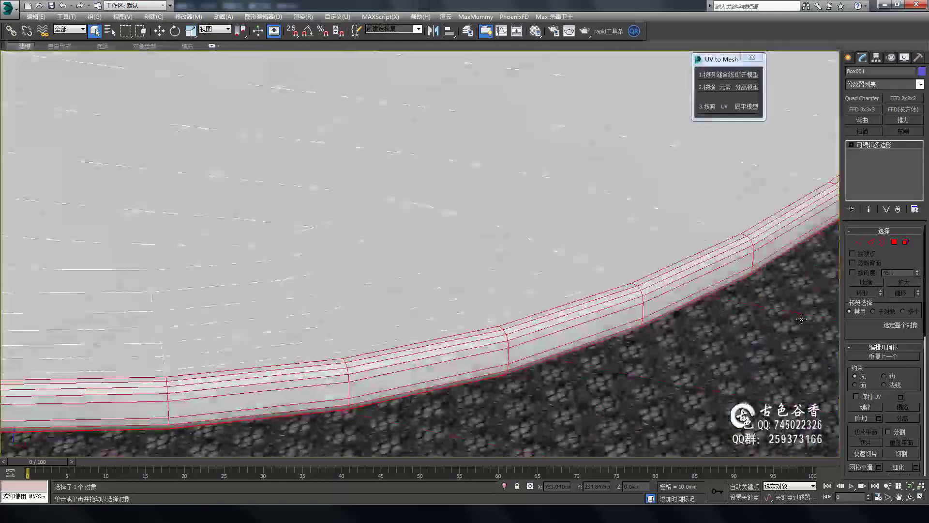
middle_click_drag(481, 307, 515, 272)
scroll(515, 271, "down", 3)
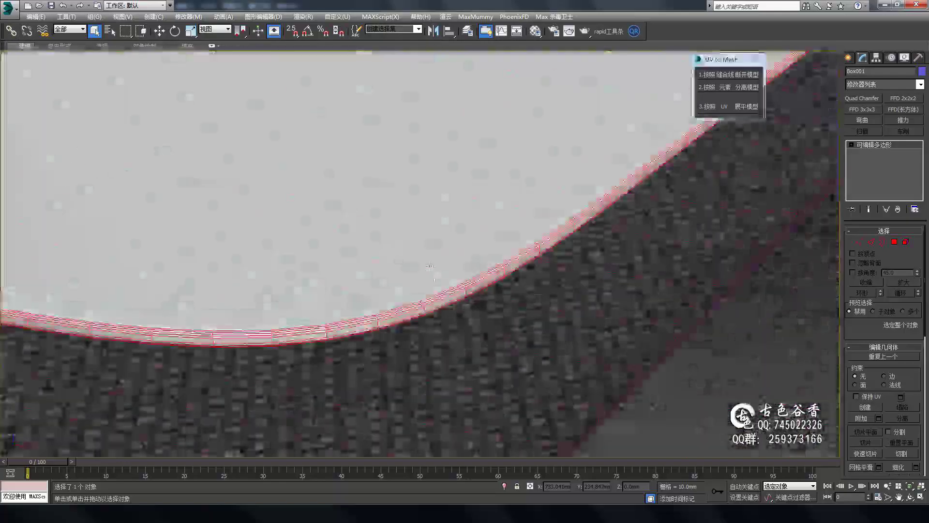
scroll(574, 318, "down", 3)
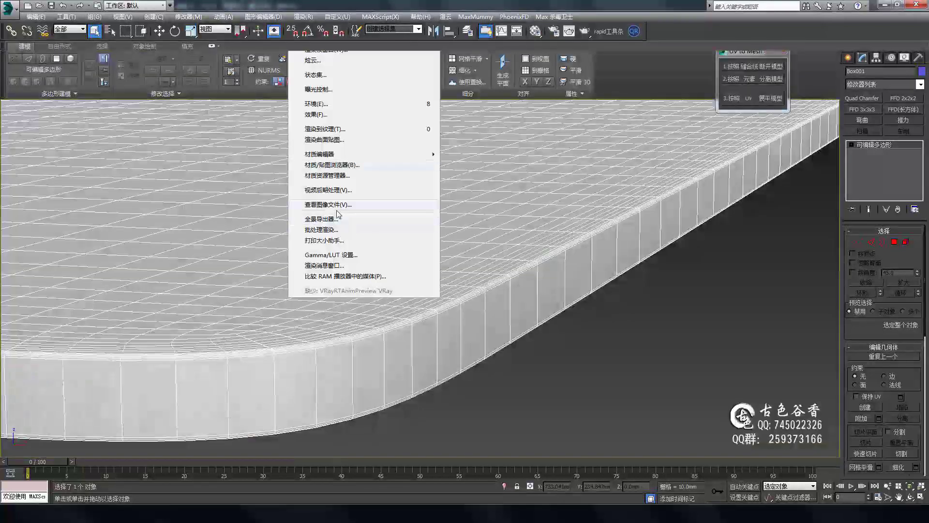
Open the pocket-spring mattress reference image, zoom to the mattress side, and box-select the spring layer.
left_click(337, 212)
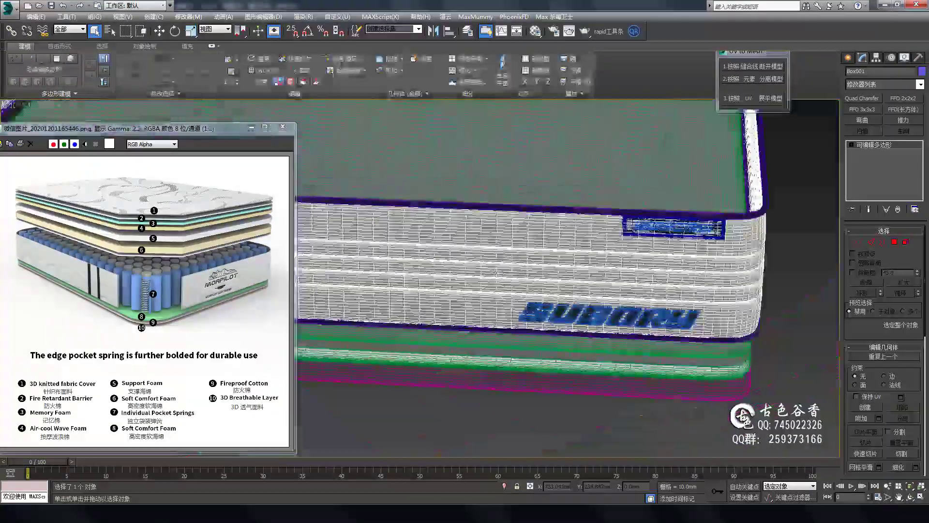
scroll(495, 271, "up", 3)
scroll(495, 272, "up", 3)
scroll(494, 271, "up", 3)
middle_click_drag(494, 271, 622, 266)
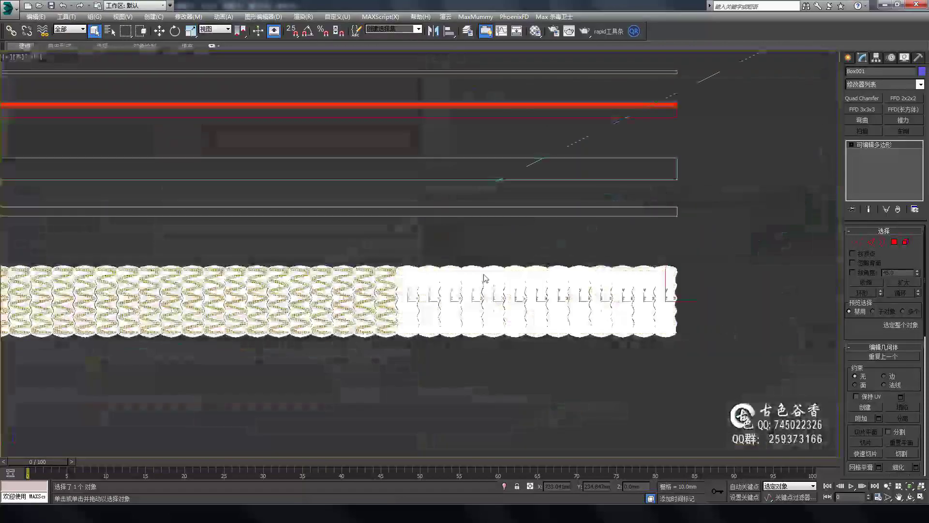
left_click_drag(127, 258, 721, 312)
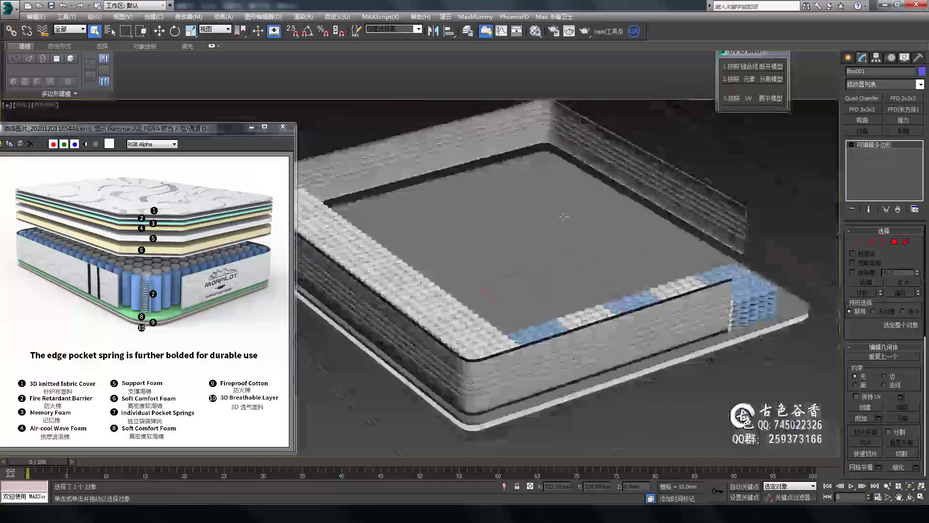
In Top view, clone the bottom springs and remove the blue spring block beside the left column.
key("t")
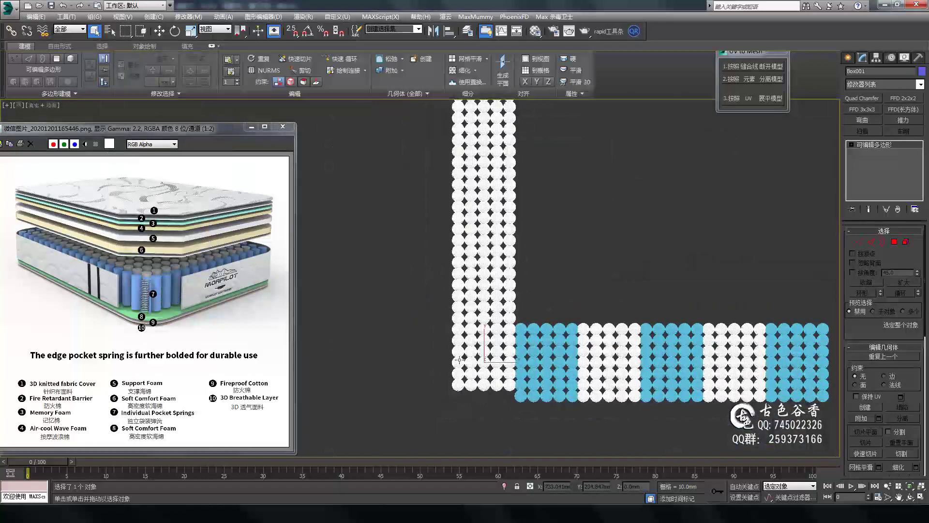
scroll(454, 355, "up", 5)
left_click_drag(459, 356, 466, 353, "shift")
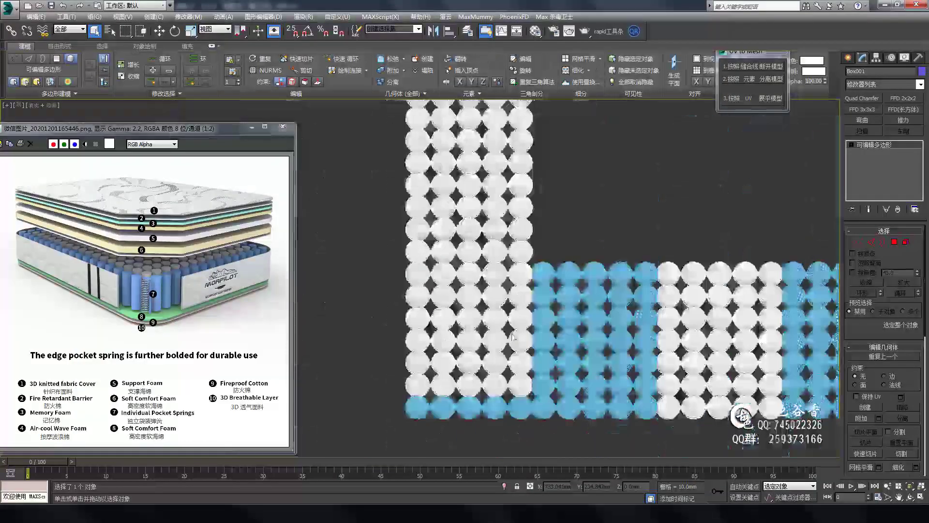
scroll(512, 336, "down", 5)
left_click_drag(405, 197, 518, 270)
scroll(471, 330, "up", 6)
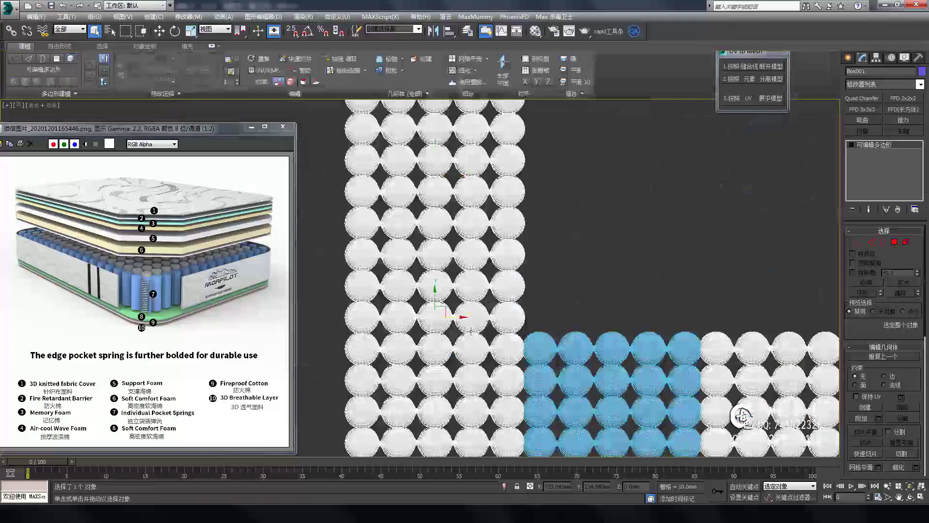
key("ctrl+z")
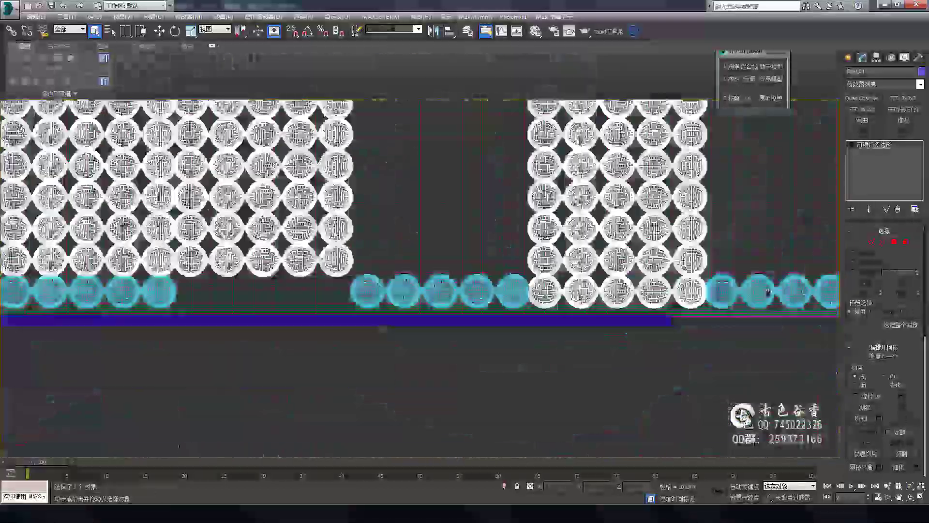
Zoom over the spring layout to check the remaining blue bottom row and edge rings.
scroll(579, 381, "up", 3)
scroll(580, 381, "up", 3)
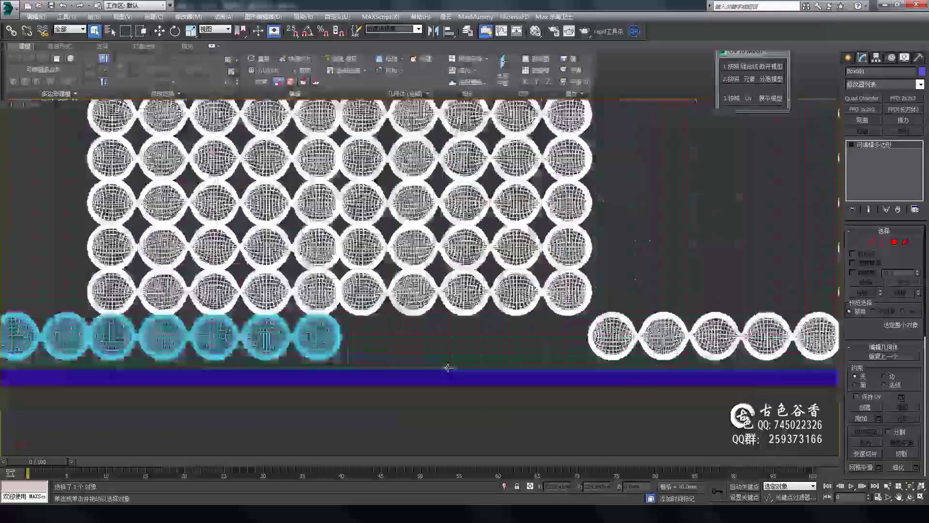
scroll(557, 358, "up", 2)
scroll(535, 334, "down", 2)
scroll(571, 336, "down", 2)
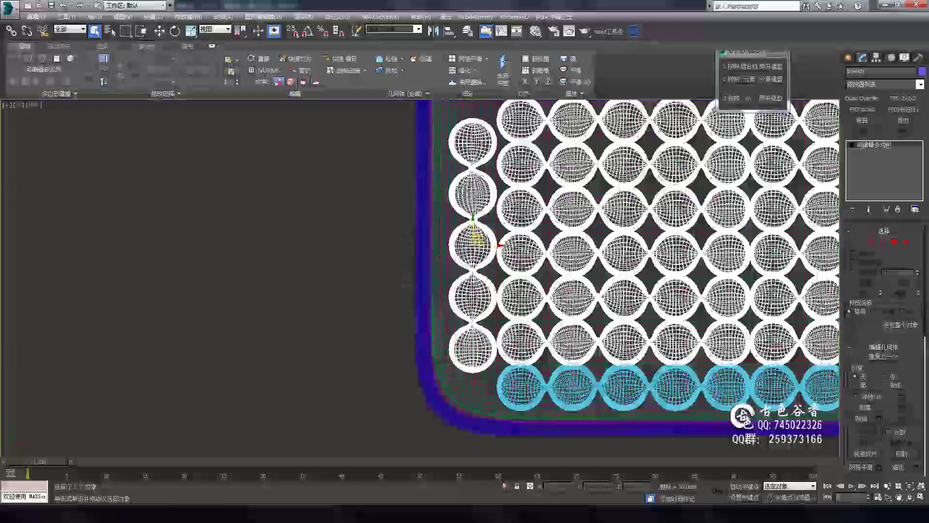
scroll(522, 196, "down", 5)
scroll(522, 196, "up", 6)
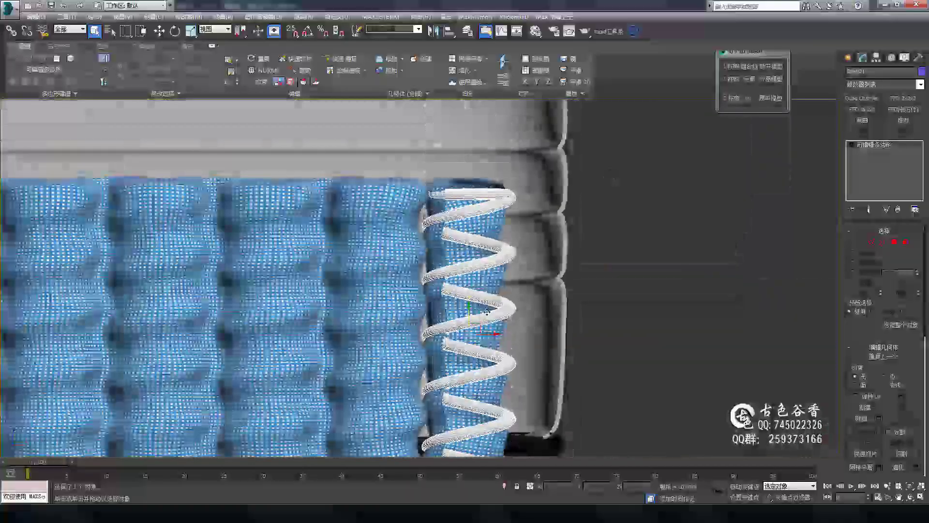
Orbit around the spring core to inspect the coils up close.
middle_click_drag(486, 311, 465, 238, "alt")
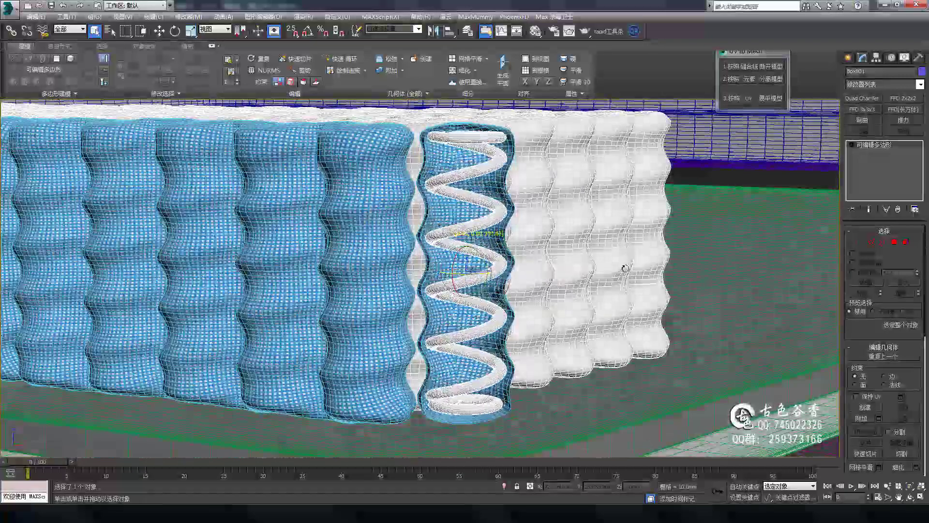
mouse_move(625, 268)
middle_mouse_down("alt")
mouse_move(415, 197)
mouse_move(438, 249)
middle_mouse_up("alt")
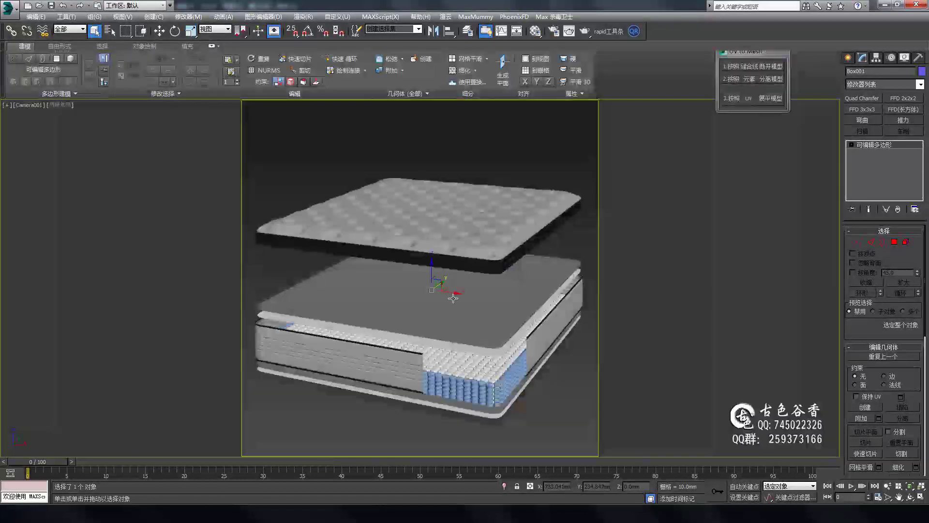
Raise the middle mattress slab slightly with the Move tool.
left_click_drag(453, 298, 434, 260)
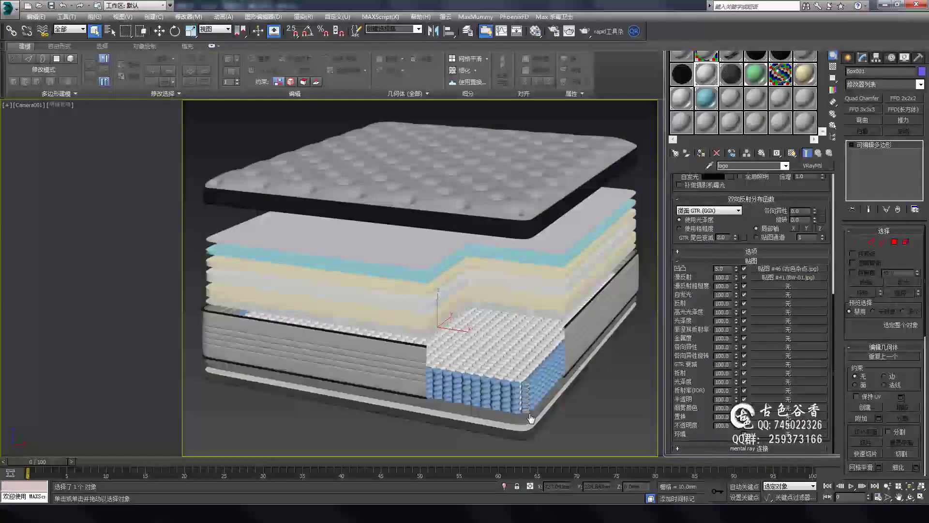
Load the HDRI image file as a VRayHDRI map into the environment map slot.
left_click(771, 95)
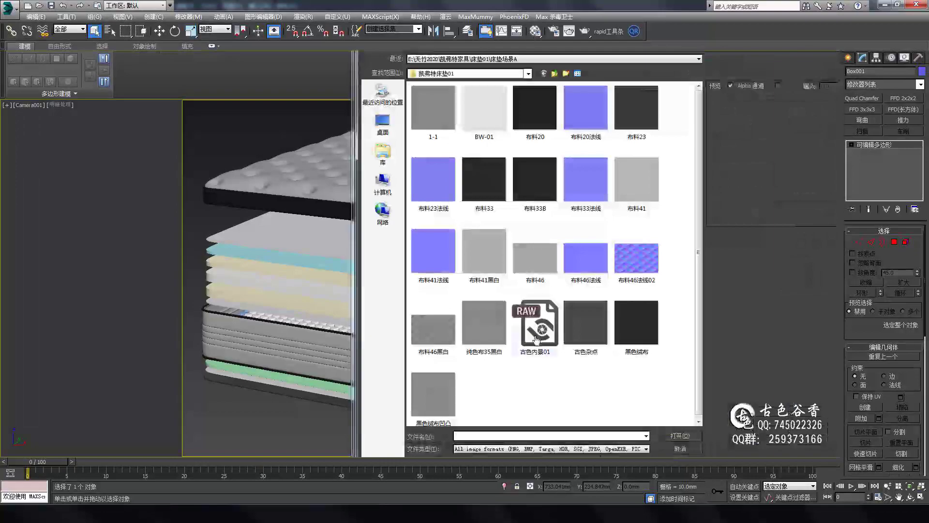
double_click(536, 339)
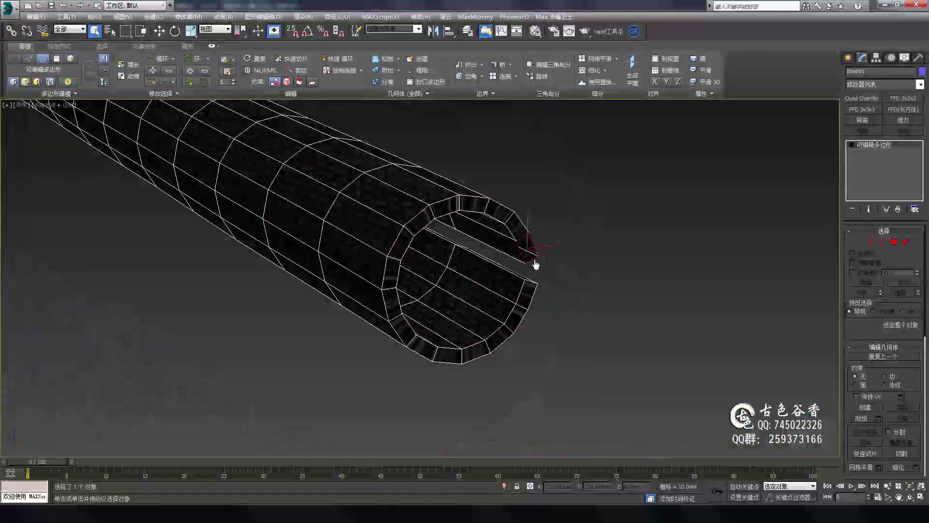
Check the render settings and render the Camera001 view several times with Shift+Q.
double_click(385, 294)
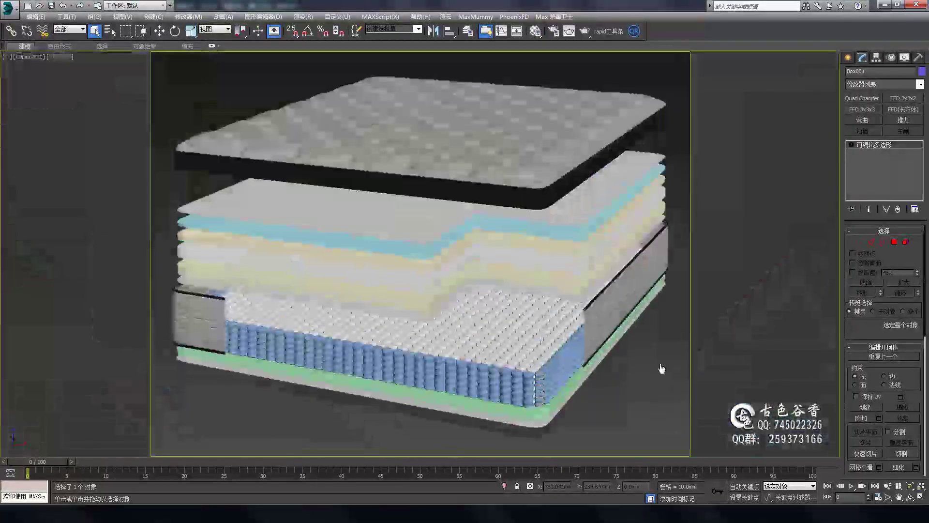
key("F10")
scroll(702, 146, "down", 5)
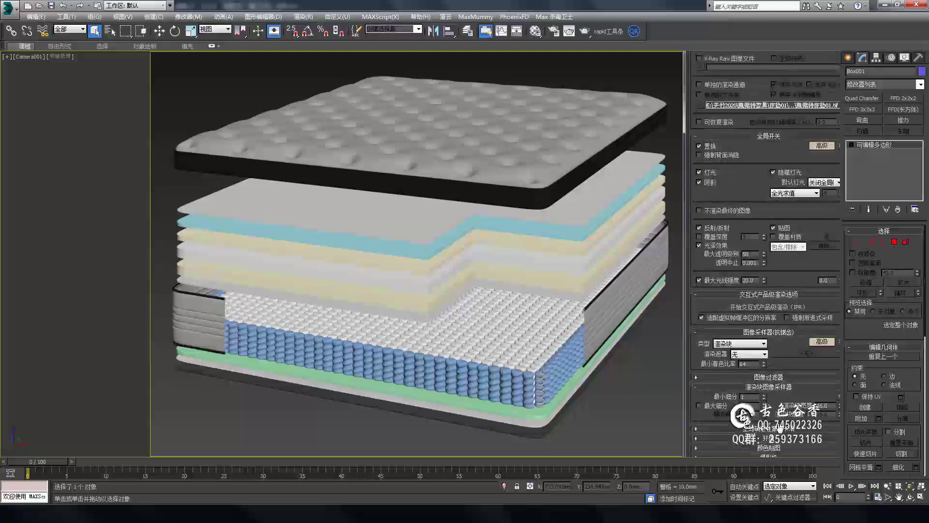
scroll(798, 167, "down", 5)
key("shift+q")
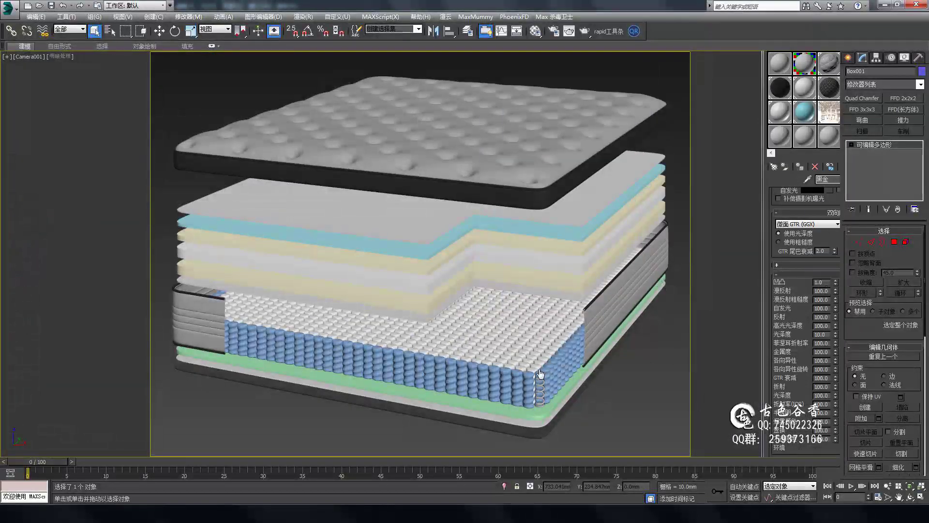
key("shift+q")
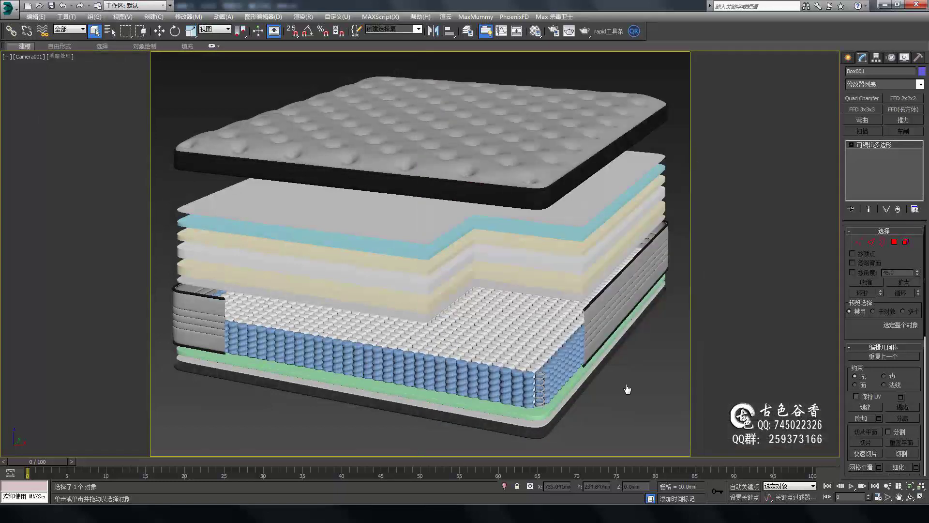
key("shift+q")
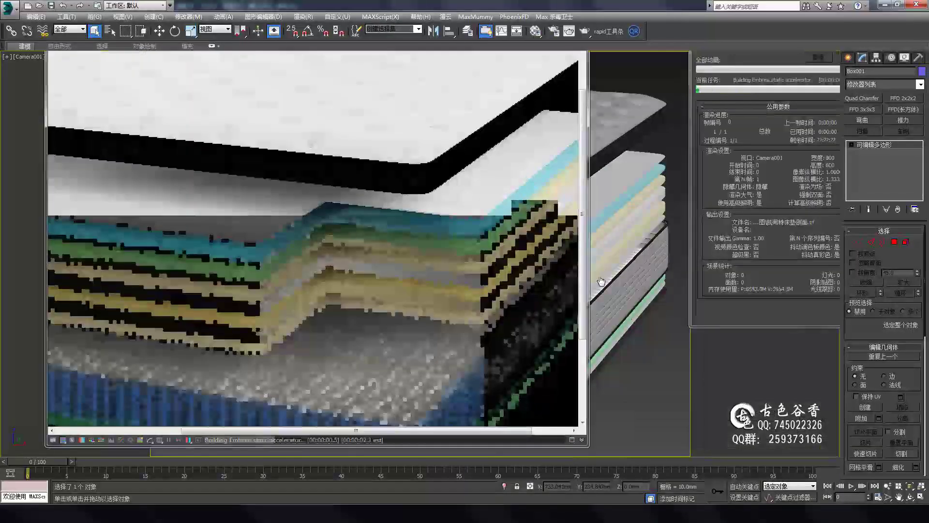
scroll(472, 240, "down", 3)
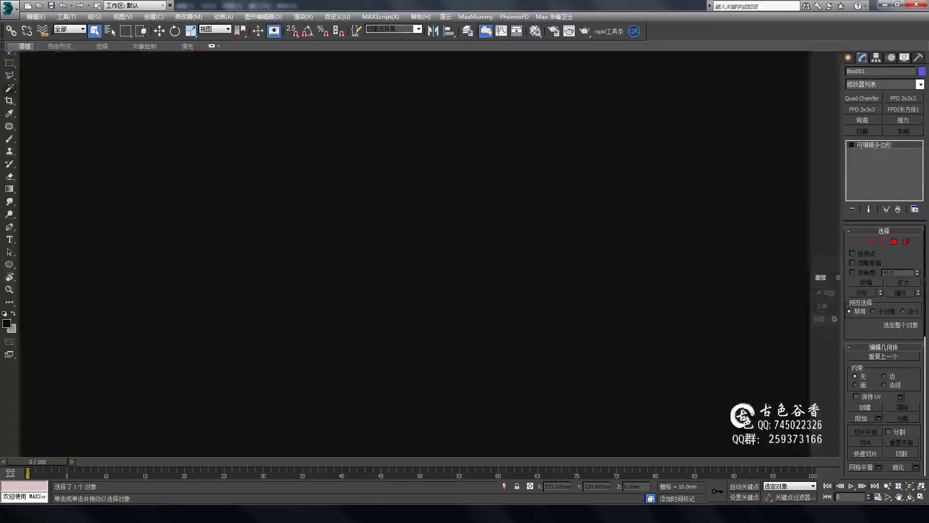
Show the mattress render instead of the ID image, start a render, then stop it with edged faces on.
key("ctrl+]")
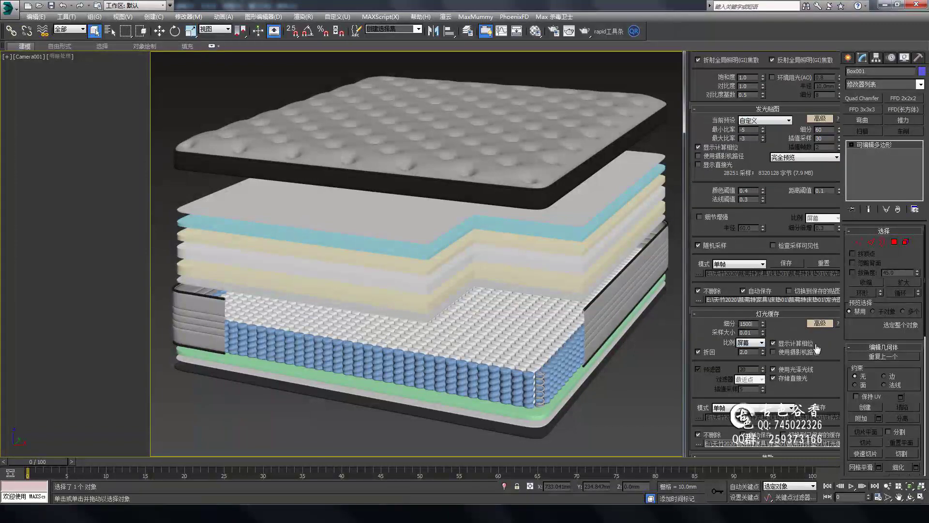
key("shift+q")
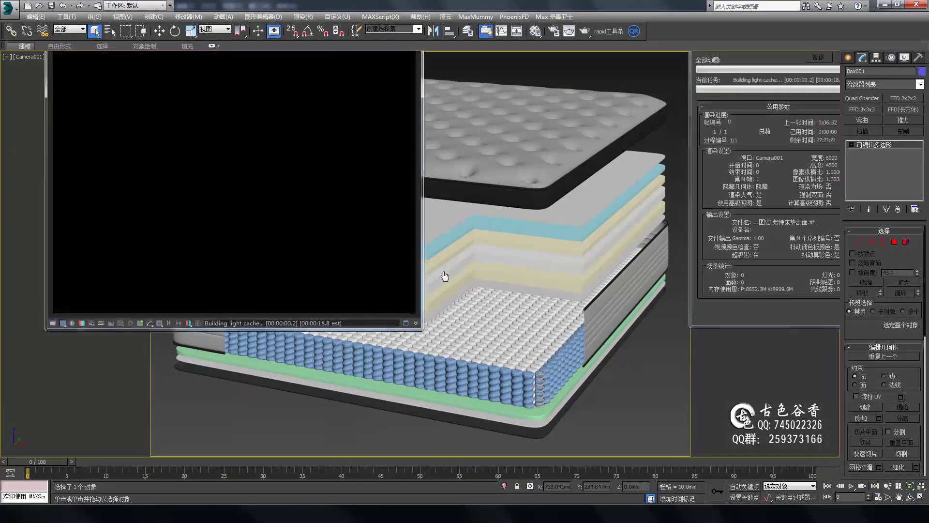
key("F4")
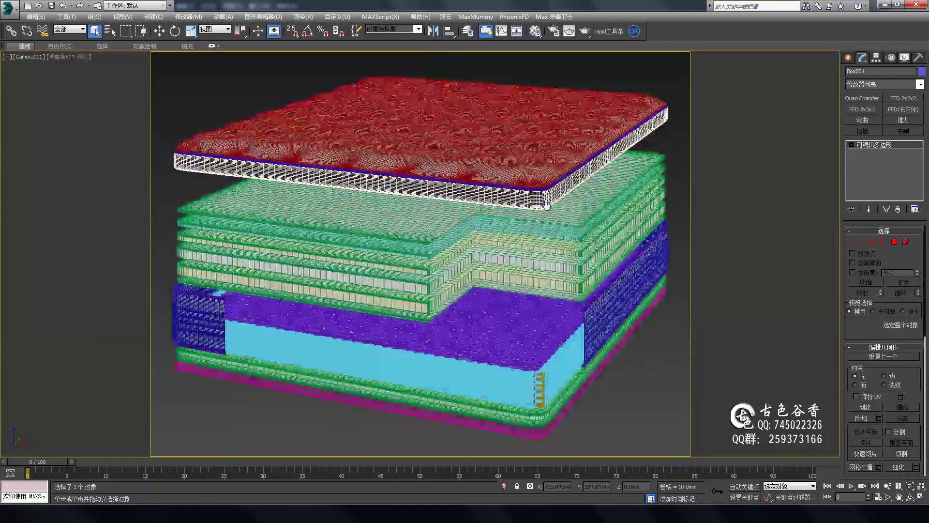
Give the quilted layer under the top mattress a green object colour and render again.
left_click(658, 217)
left_click(922, 71)
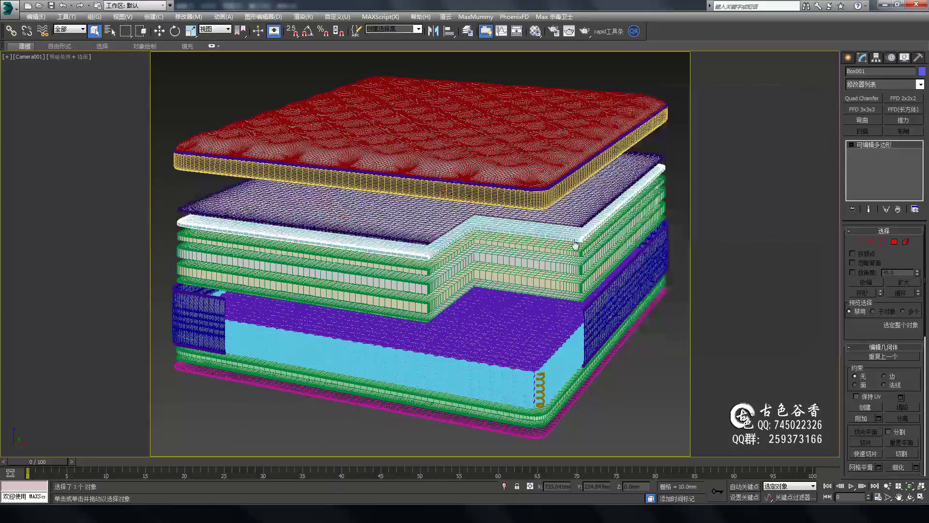
left_click(702, 155)
left_click(769, 221)
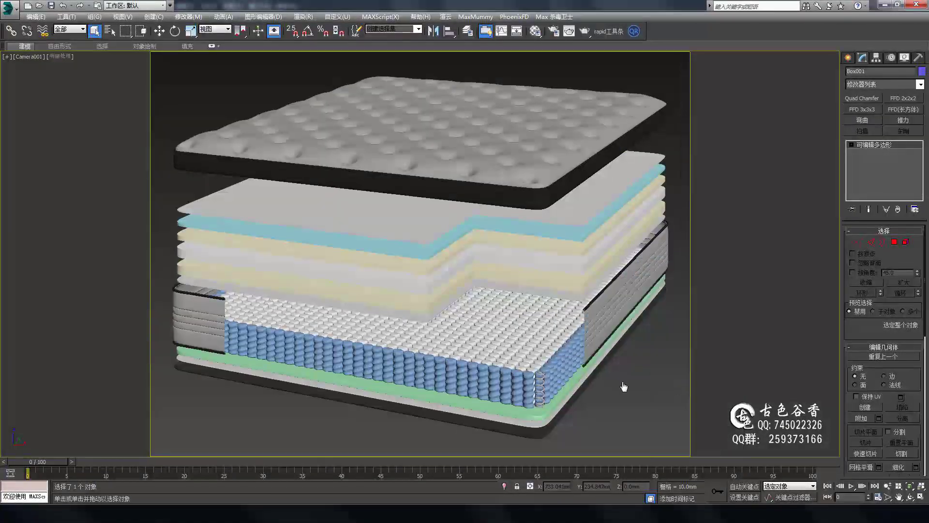
key("shift+q")
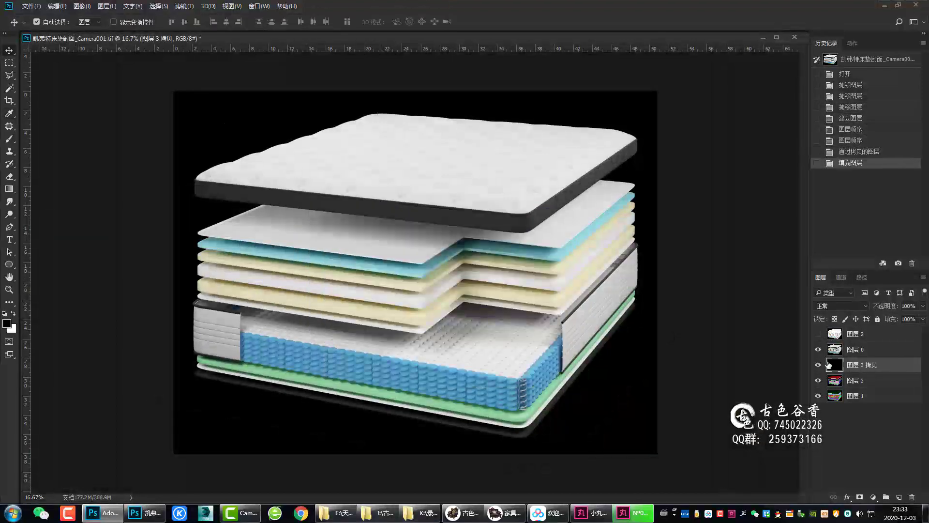
Clear the render's black background to white with a Magic Wand selection.
left_click(854, 380)
key("w")
left_click(651, 363)
key("Delete")
key("ctrl+d")
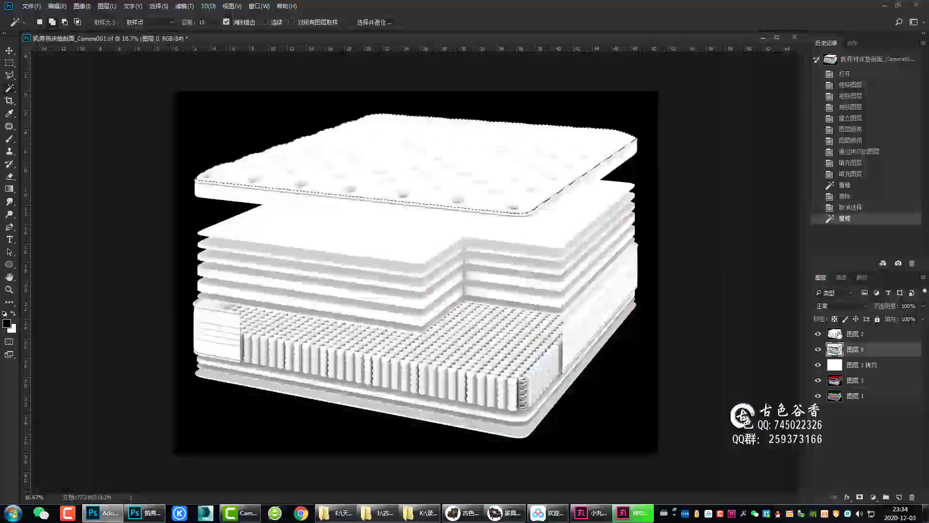
Delete Layer 2 and set the overlay layer to Multiply at 30% opacity.
left_click(855, 349)
key("Delete")
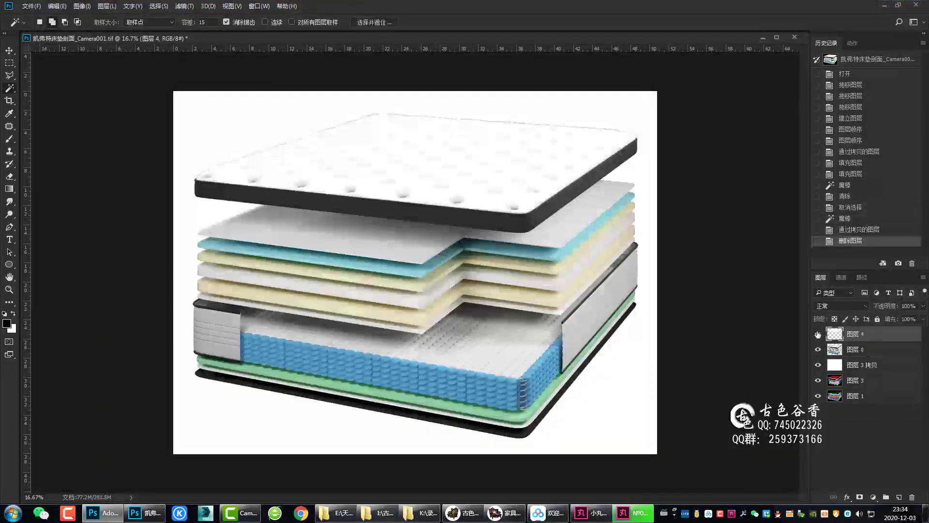
left_click(841, 306)
left_click(842, 116)
scroll(566, 196, "up", 5, "alt")
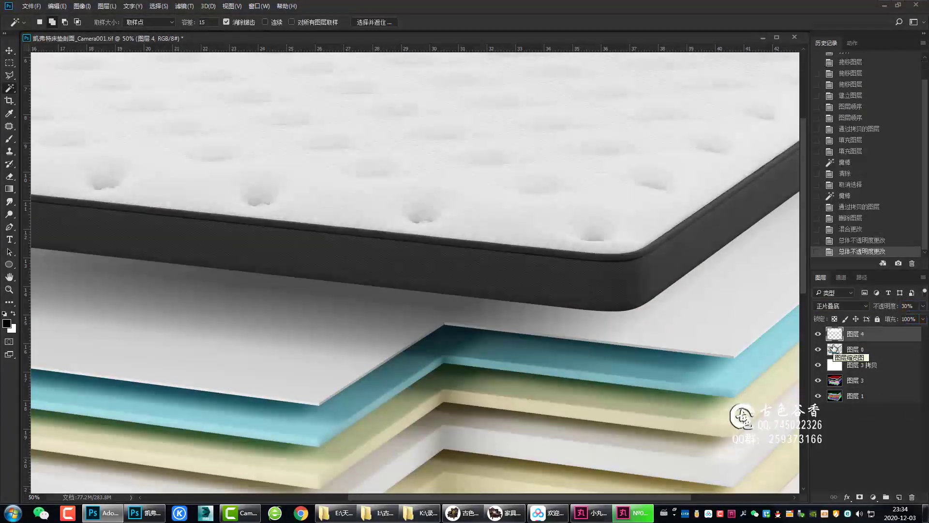
key("3")
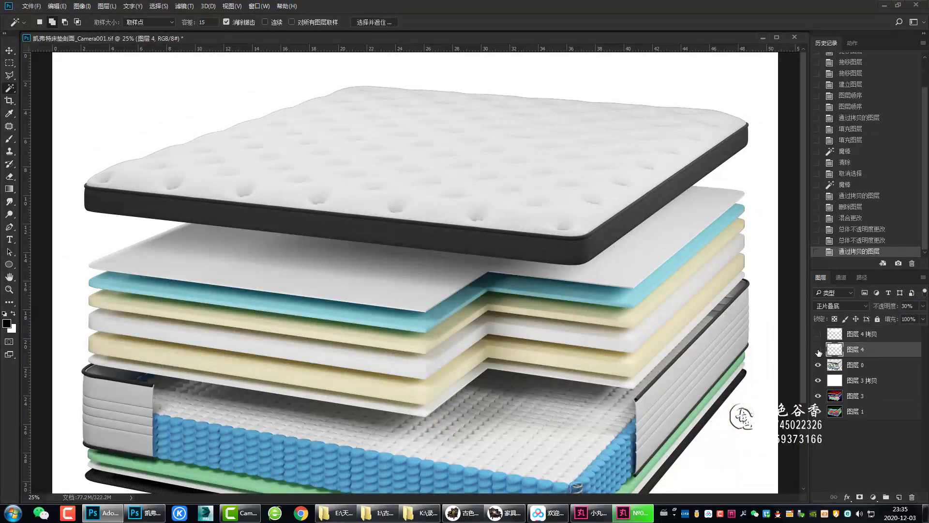
Copy the selected area to a new layer and brighten it with Curves.
key("ctrl+j")
key("ctrl+m")
key("Return")
key("ctrl+m")
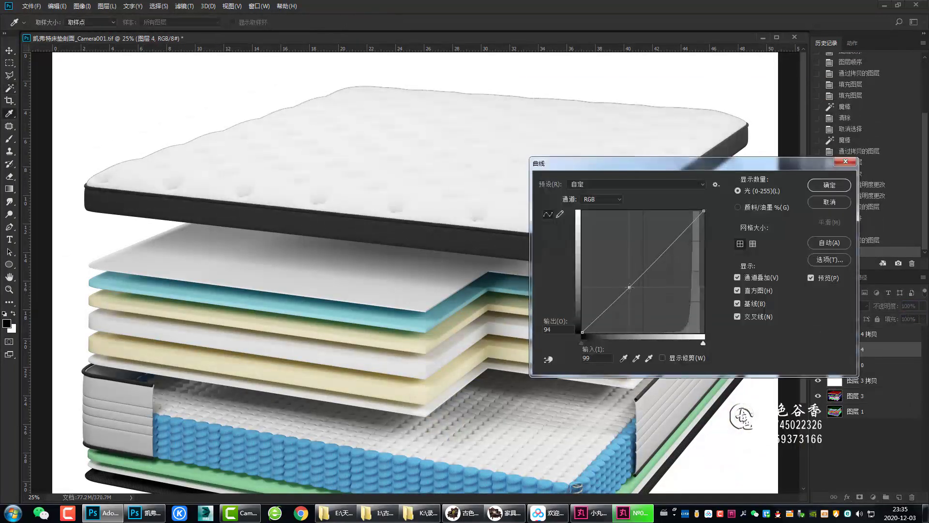
key("Return")
Compare Layer 4's brightness, set it to 50% opacity, and merge it down into Layer 0.
left_click(818, 334)
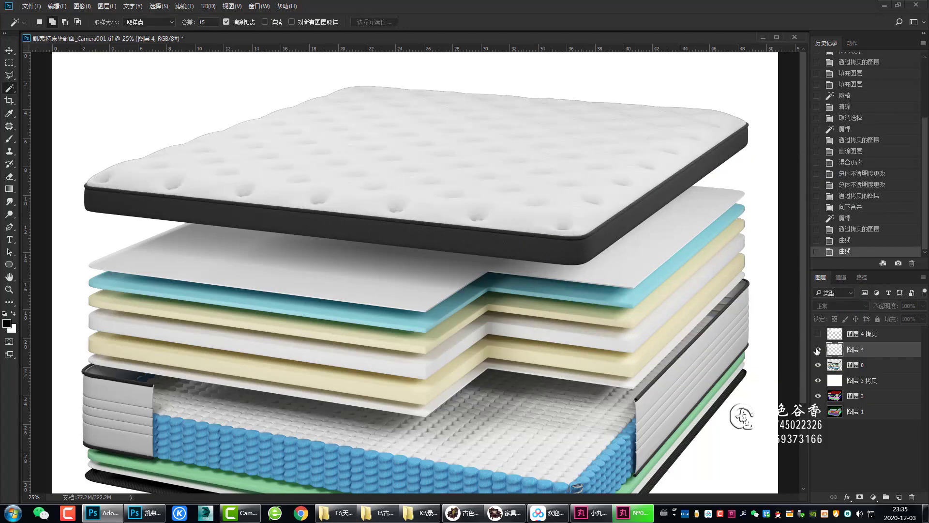
left_click(818, 334)
key("5")
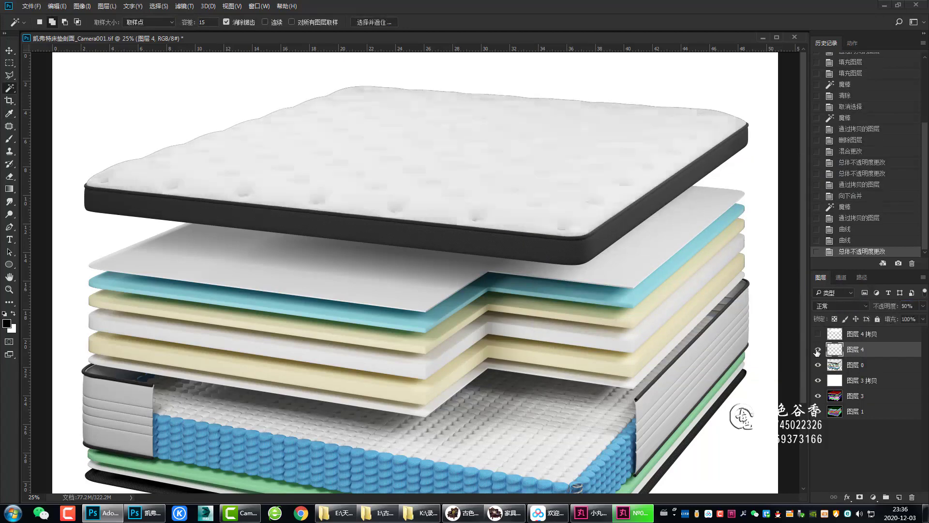
key("ctrl+minus")
key("ctrl+e")
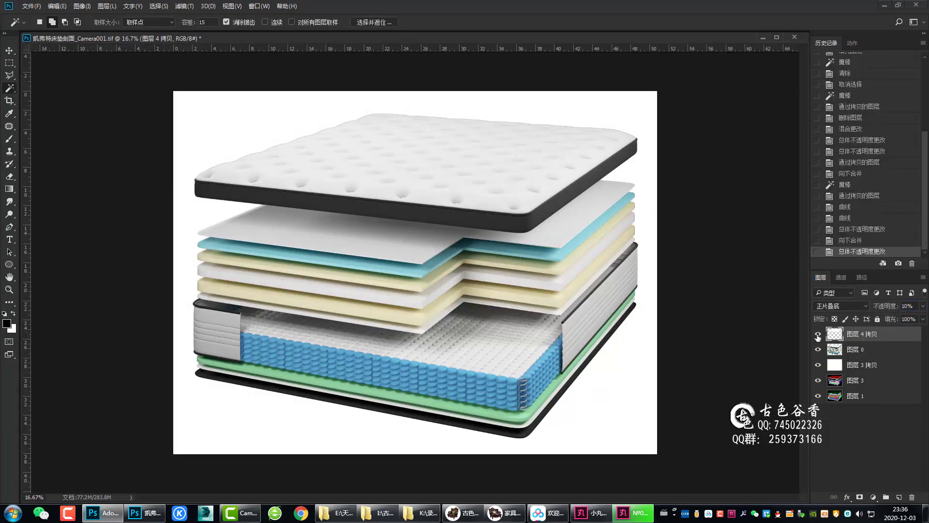
Brighten another Magic Wand-selected mattress area with Curves on a copied layer, then merge it down.
scroll(551, 352, "up", 5, "alt")
scroll(551, 353, "up", 5, "alt")
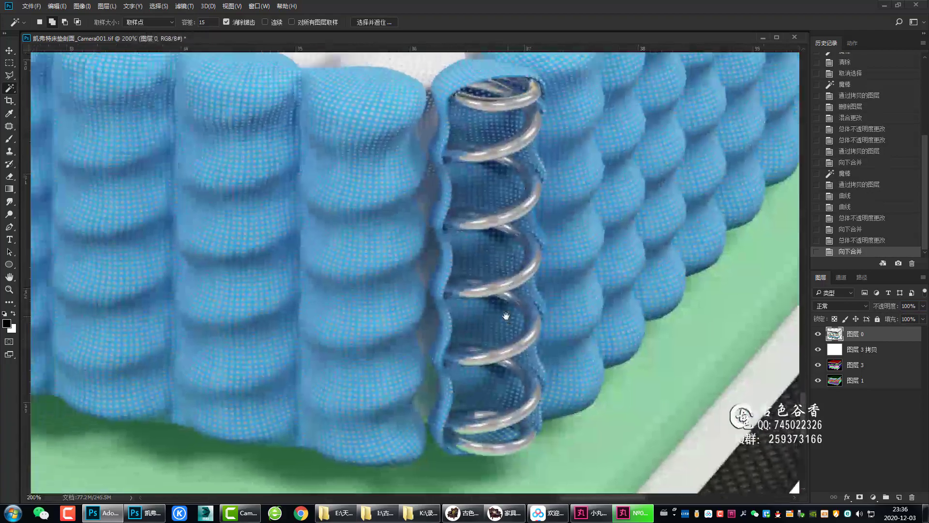
scroll(343, 292, "down", 4, "alt")
scroll(343, 292, "up", 3, "alt")
scroll(456, 224, "down", 4, "alt")
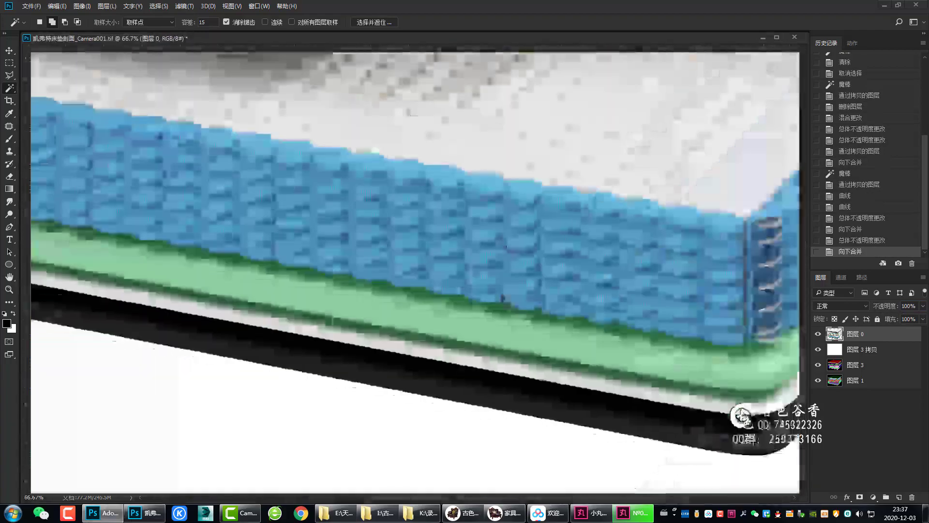
scroll(501, 277, "up", 5, "alt")
scroll(502, 277, "down", 5, "alt")
scroll(498, 276, "up", 2, "alt")
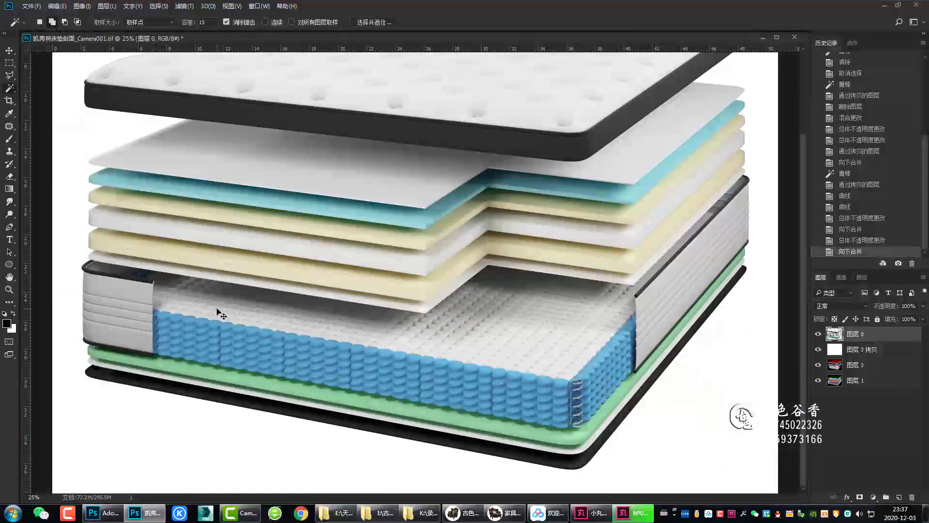
left_click(498, 352)
key("ctrl+j")
key("ctrl+m")
left_click_drag(315, 194, 300, 184)
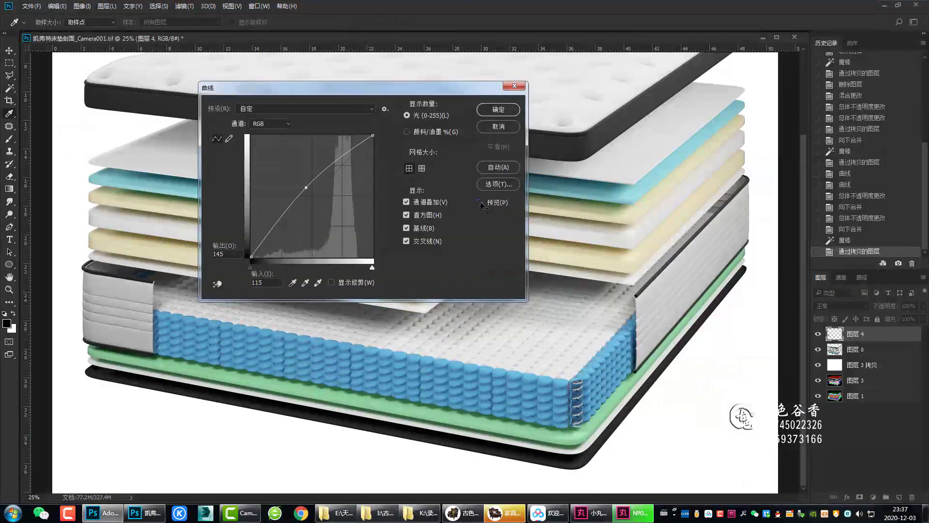
key("Return")
key("ctrl+e")
Save the finished white-background mattress image via Save As.
scroll(538, 373, "down", 1, "alt")
key("ctrl+shift+s")
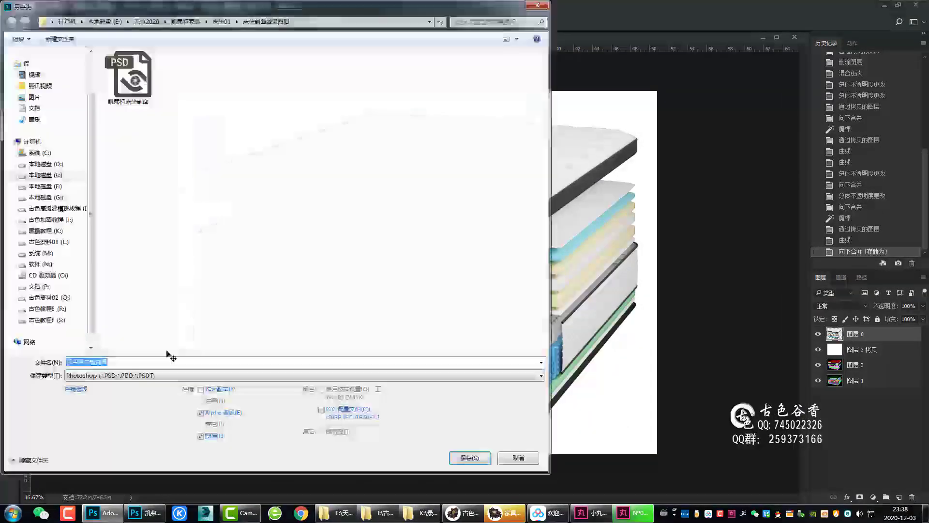
key("Return")
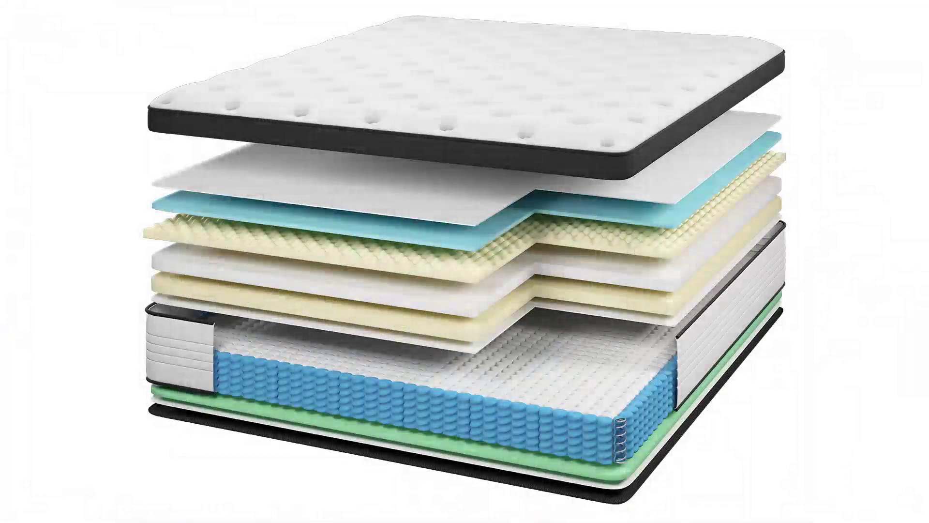